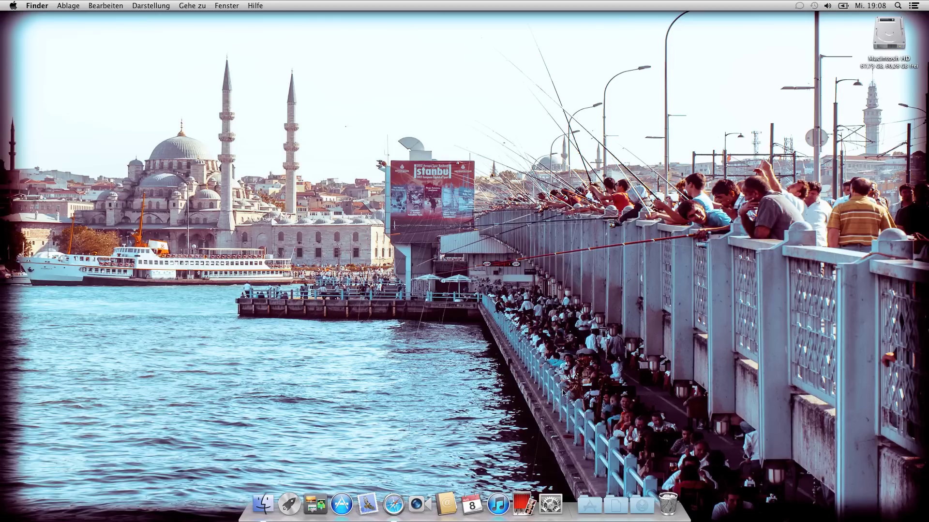
Open the Sicherheit pane in Systemeinstellungen and unlock it for editing with the account password
left_click(551, 503)
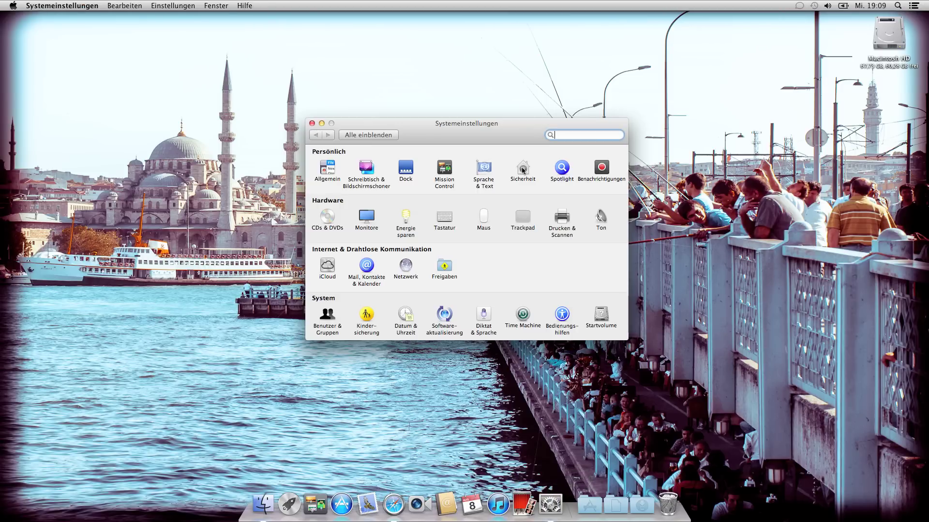
left_click(522, 167)
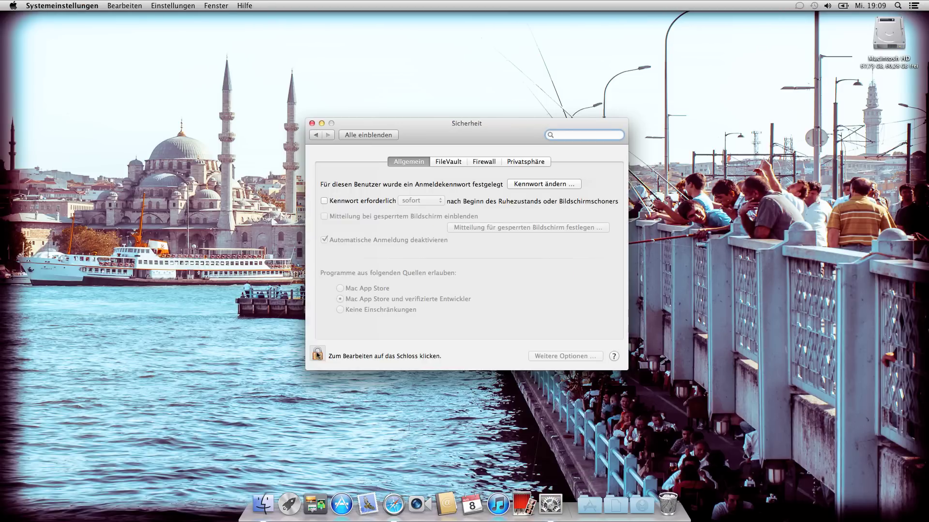
left_click(317, 354)
key("Return")
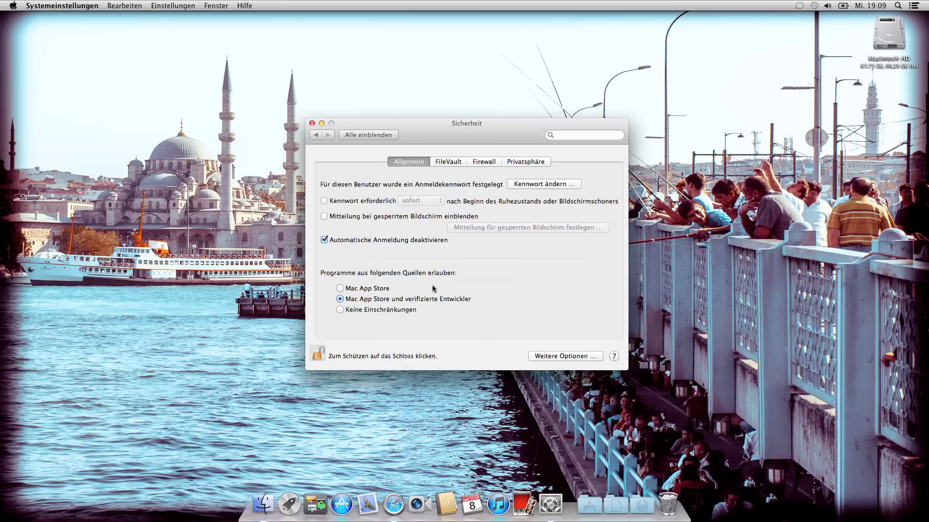
Allow programs from any source with Keine Einschränkungen and confirm the choice
left_click(340, 288)
left_click(344, 299)
left_click(339, 310)
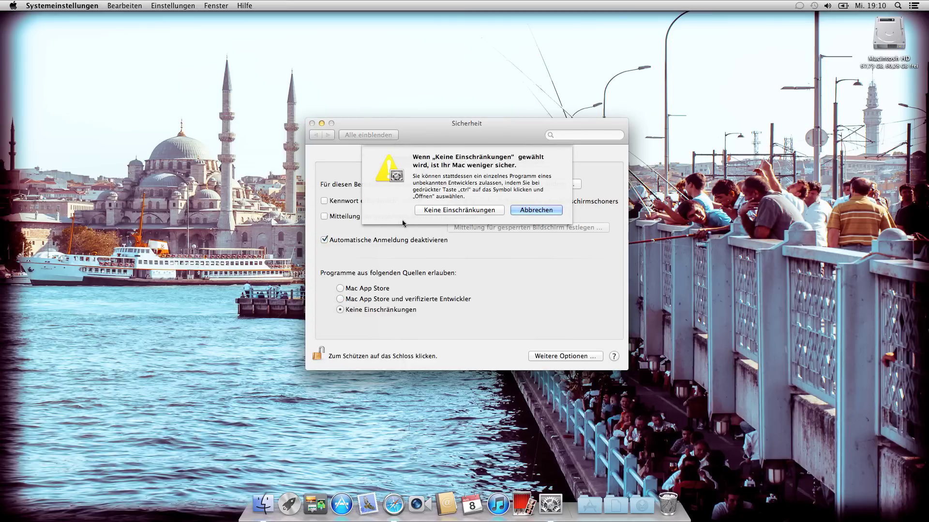
left_click(461, 213)
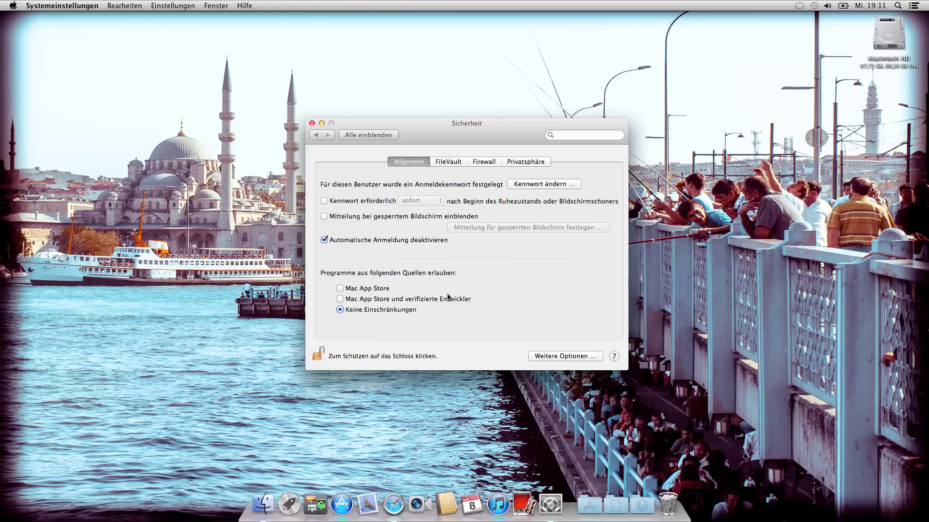
Set the allowed program sources to Mac App Store und verifizierte Entwickler and close Systemeinstellungen
left_click(340, 299)
left_click(382, 134)
left_click(312, 124)
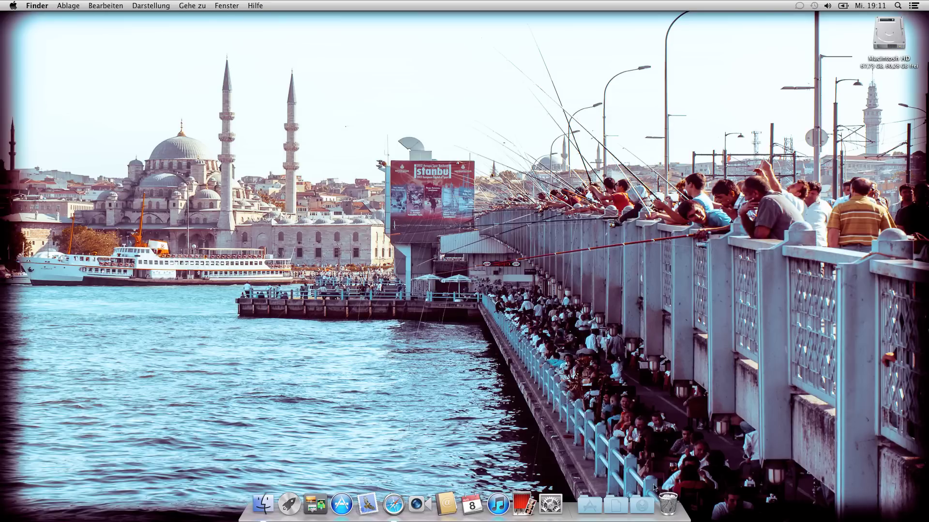
Open the downloaded Herald folder and launch Herald Installer, confirming that the internet download should be opened
left_click(642, 505)
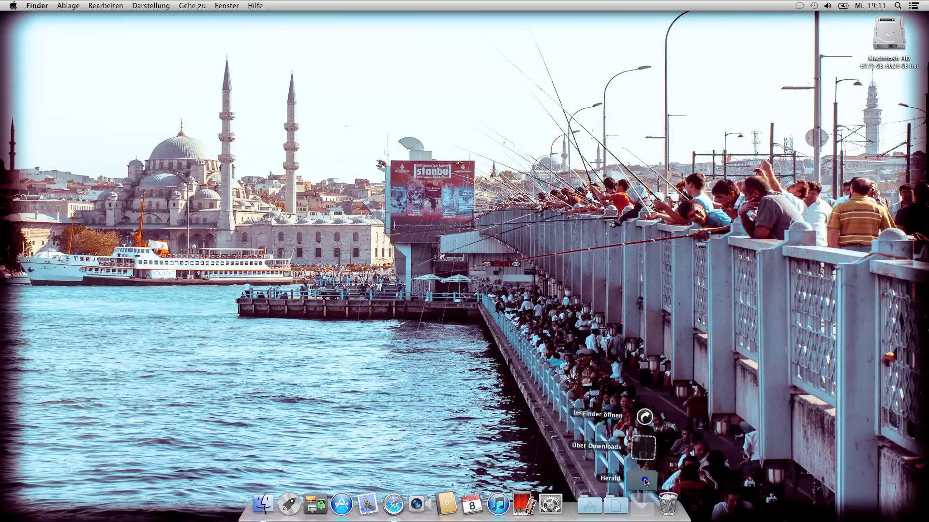
left_click(561, 243)
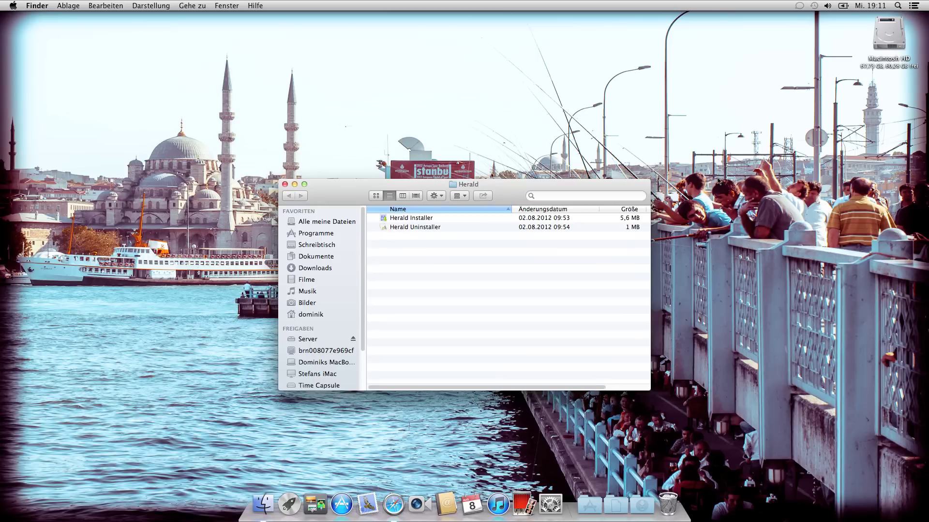
left_click(396, 222)
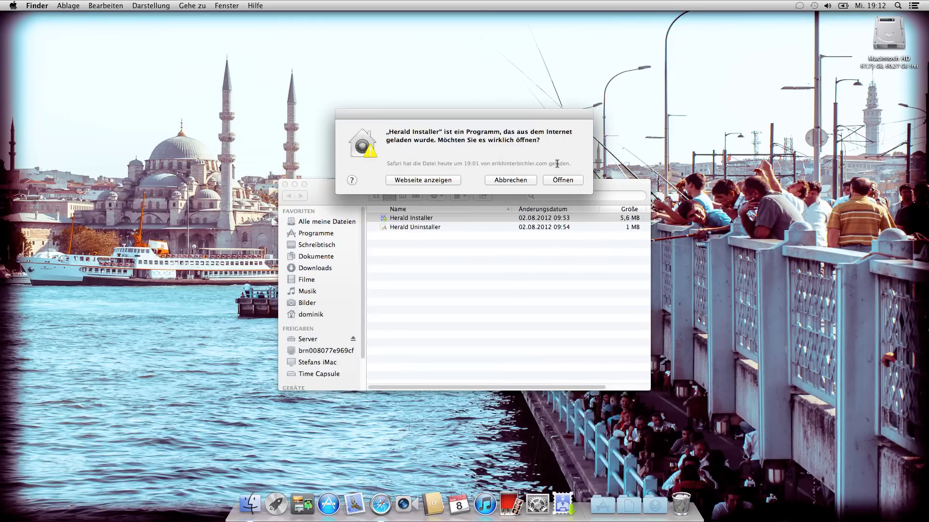
left_click(561, 180)
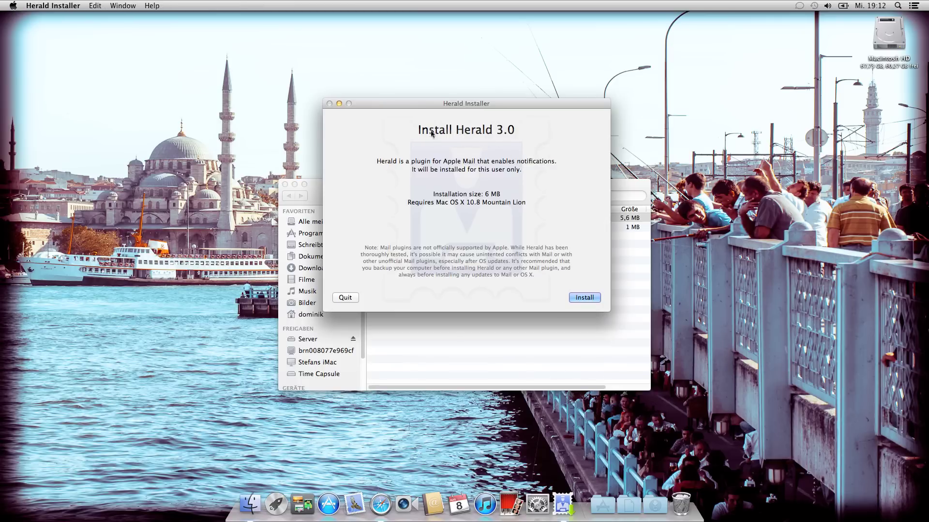
Install the Herald 3.0 Mail plugin, finish the installer and close the Herald folder window
left_click(583, 297)
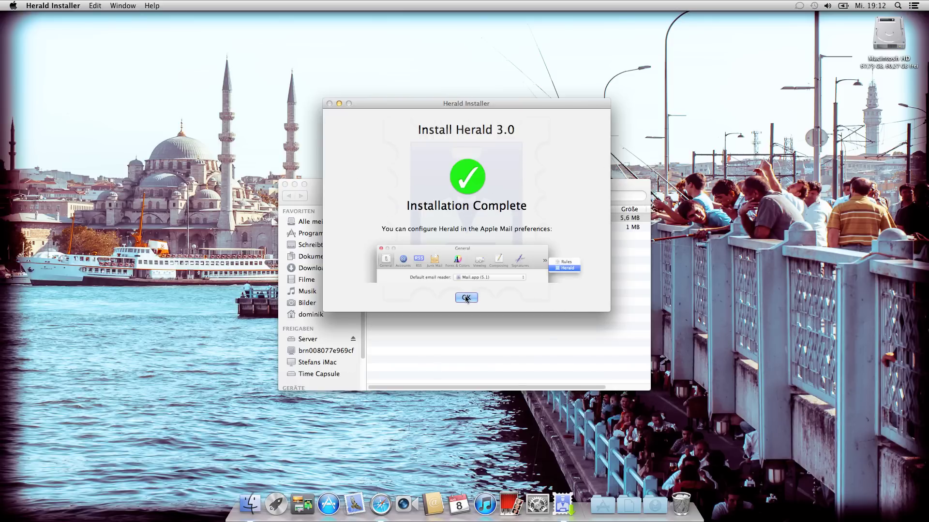
left_click(465, 296)
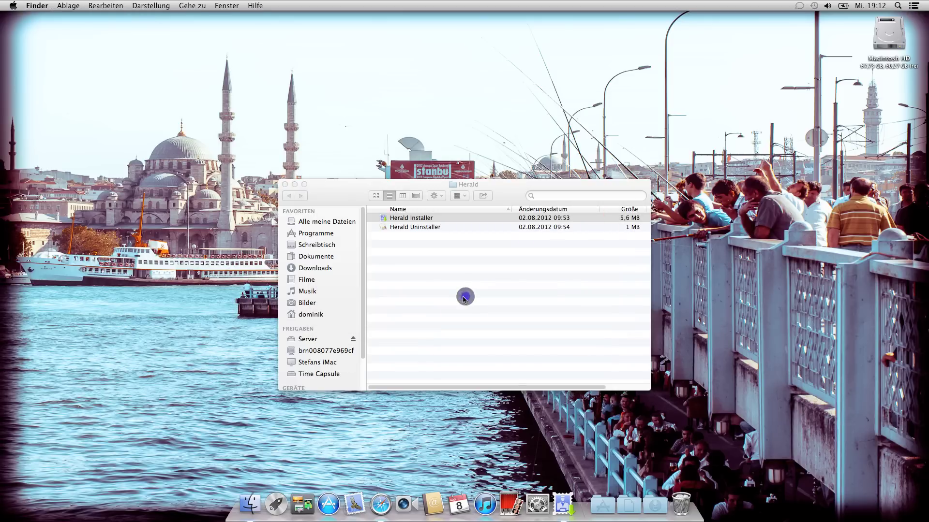
left_click(285, 184)
Open a new Finder window, centre it on the screen and show the Programme folder
key("super+n")
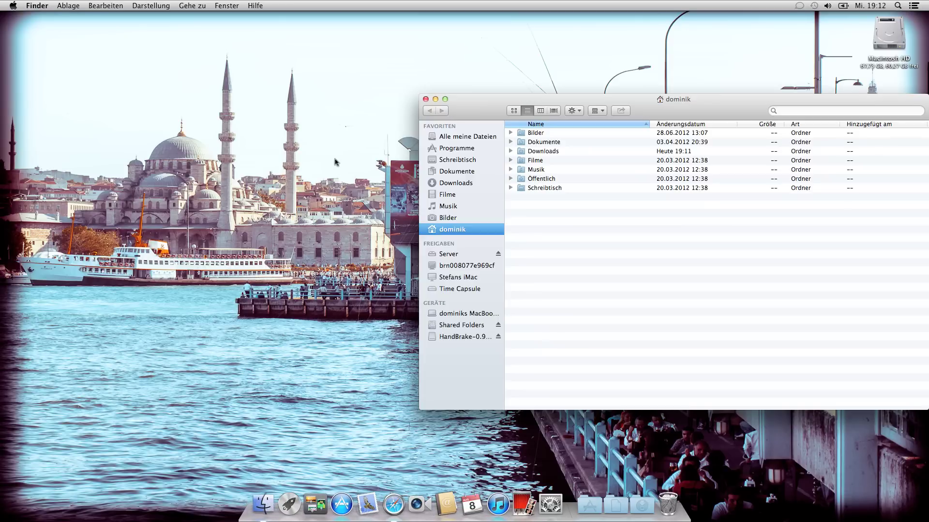
left_click_drag(481, 96, 297, 81)
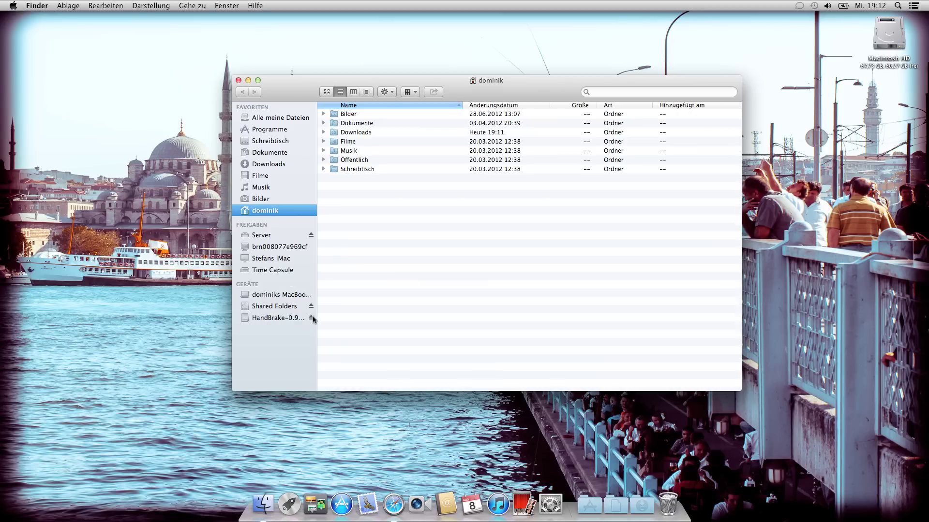
left_click(270, 129)
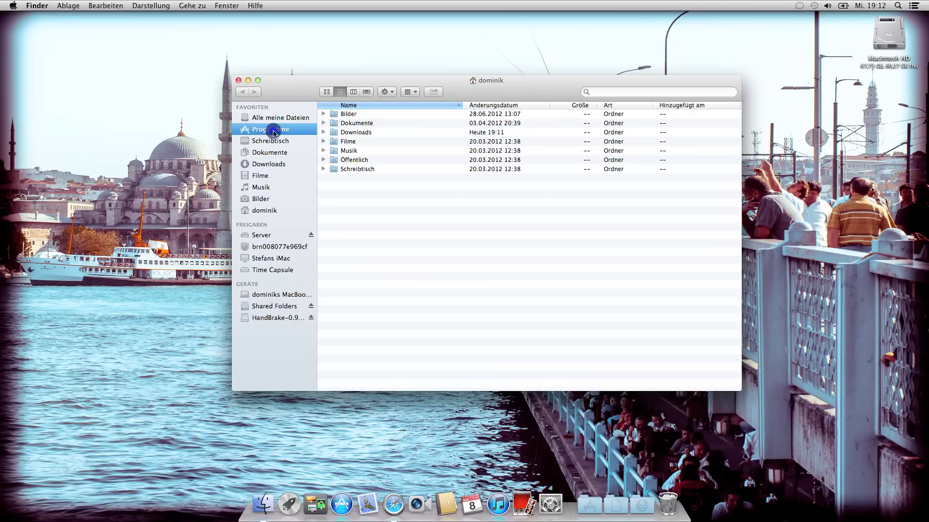
left_click(279, 318)
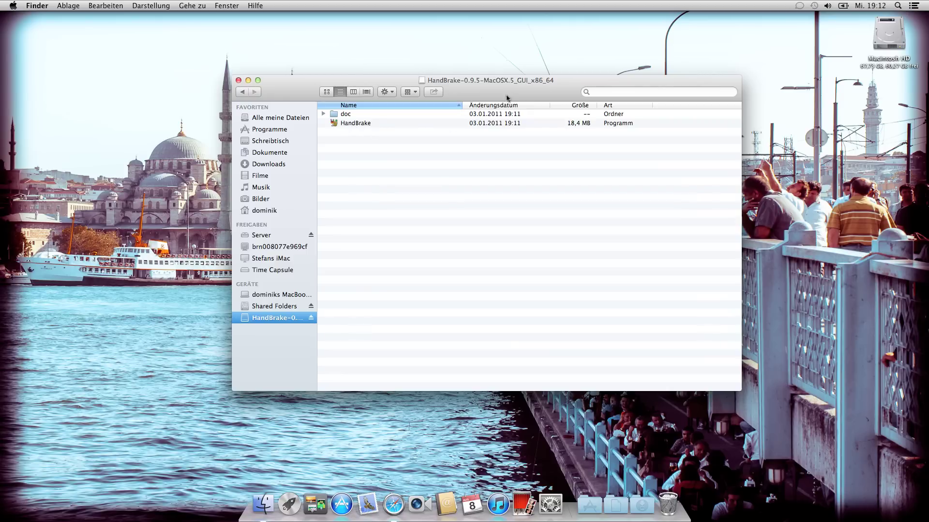
left_click(271, 129)
Try to launch HandBrake normally from the Programme folder and dismiss the security alert
left_click(353, 178)
double_click(352, 179)
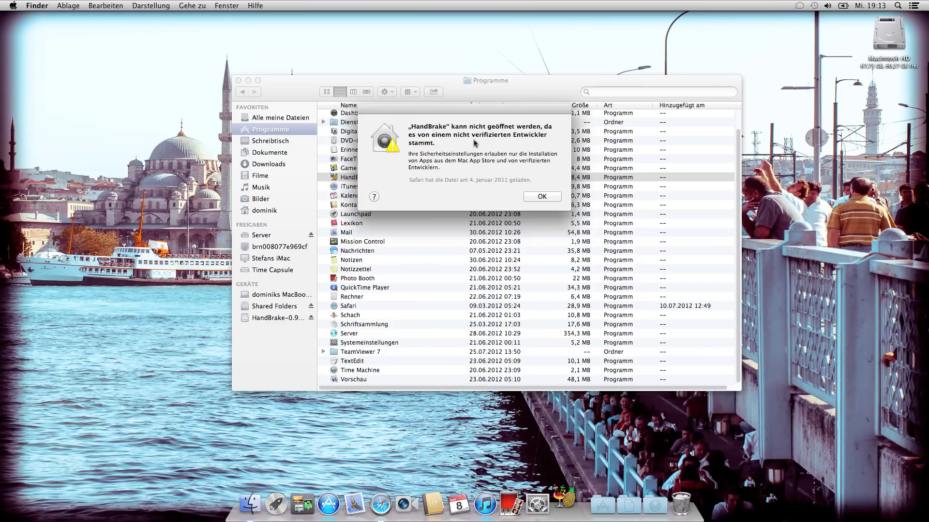
left_click(541, 196)
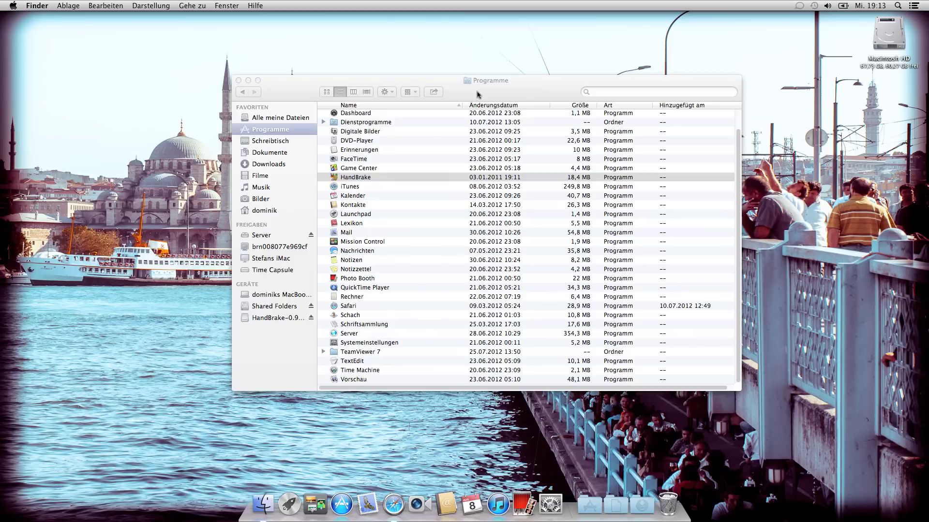
Check the allowed program sources in the Sicherheit pane of Systemeinstellungen and quit it without changes
left_click(367, 177)
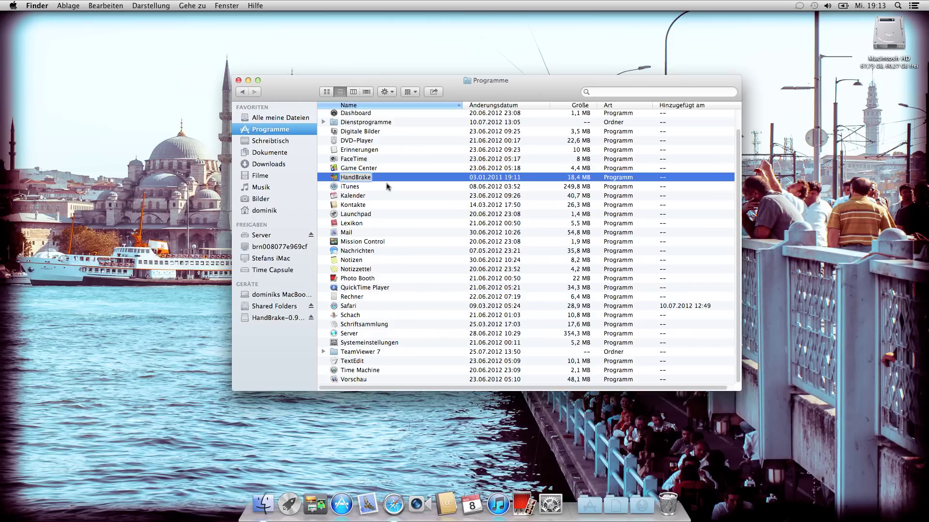
left_click(410, 176)
left_click(466, 175)
left_click(549, 501)
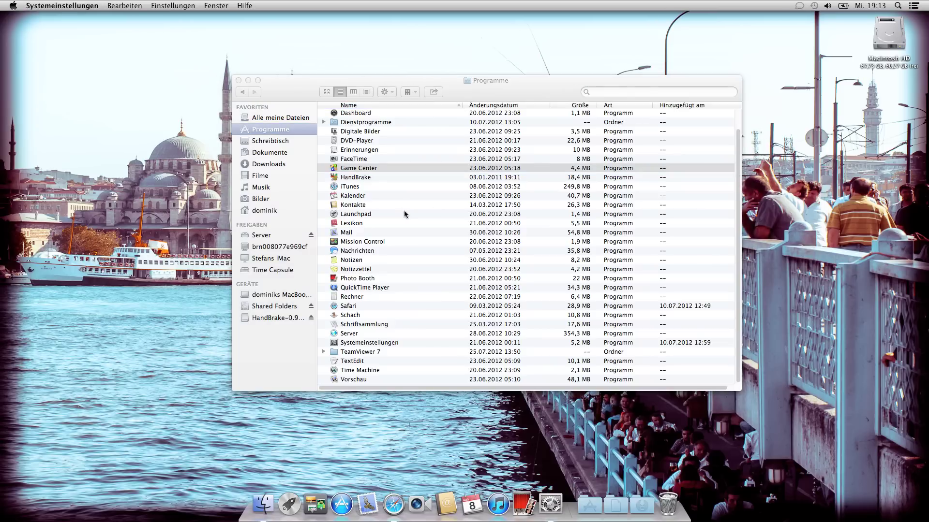
left_click(521, 175)
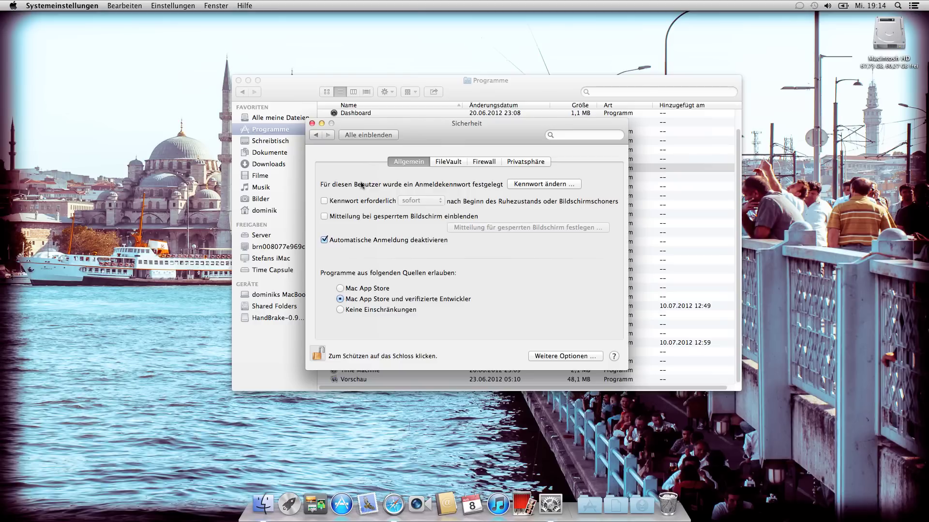
key("super+l")
key("super+q")
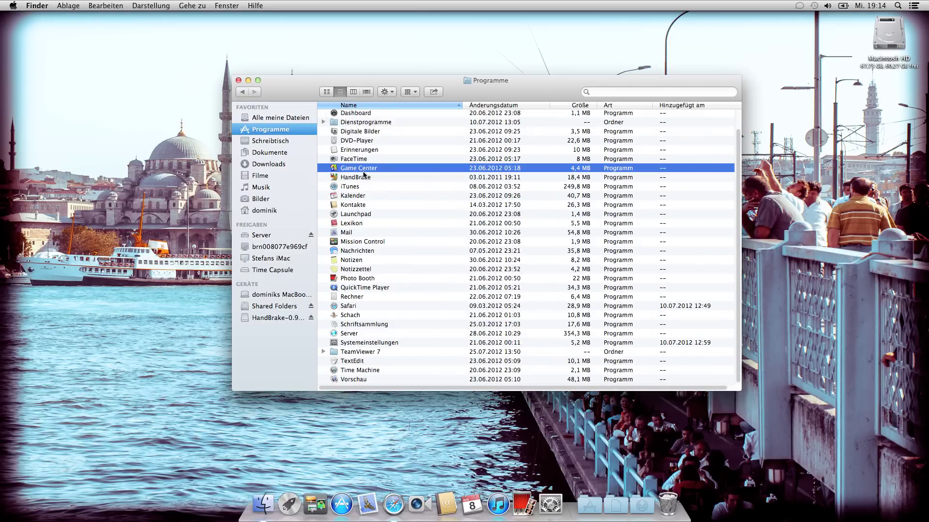
Open HandBrake from the Programme folder despite its unverified developer and approve running it with Öffnen
double_click(367, 178)
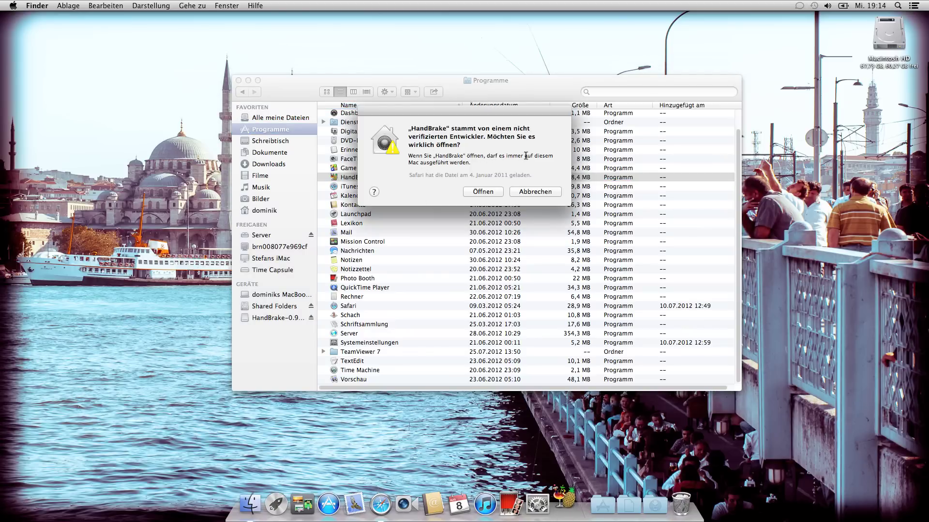
left_click(480, 192)
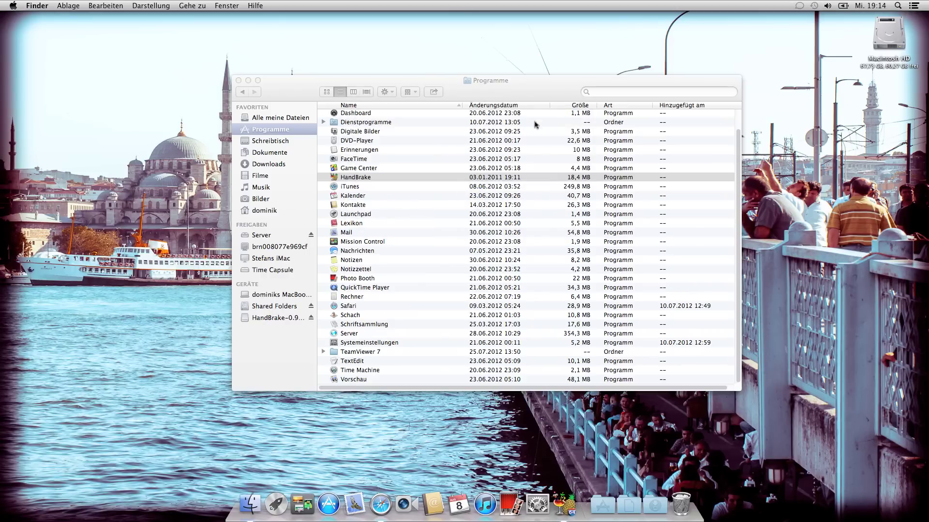
double_click(411, 177)
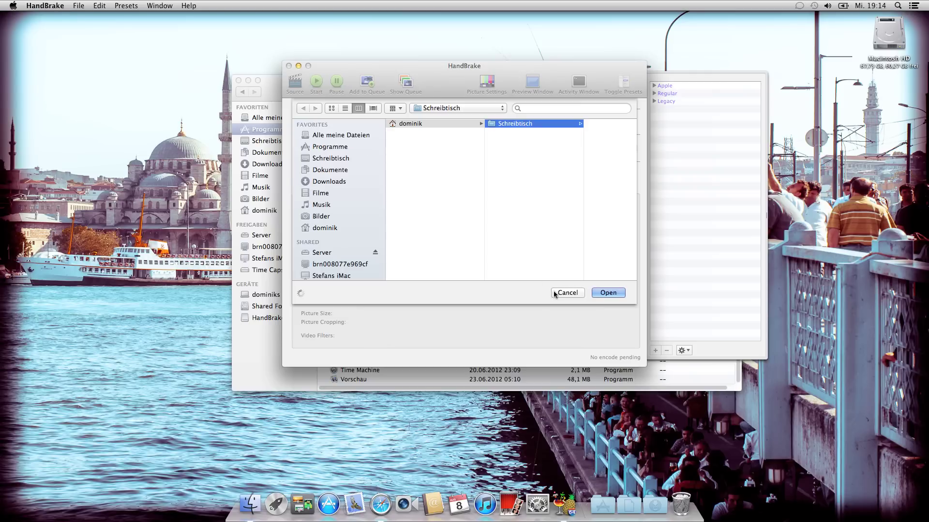
Cancel HandBrake's source selection and quit the program
left_click(556, 292)
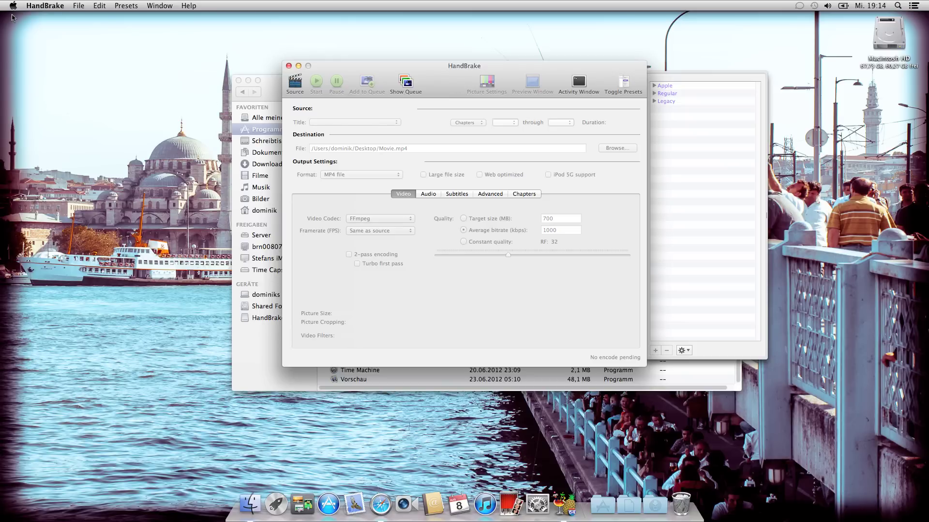
left_click(51, 7)
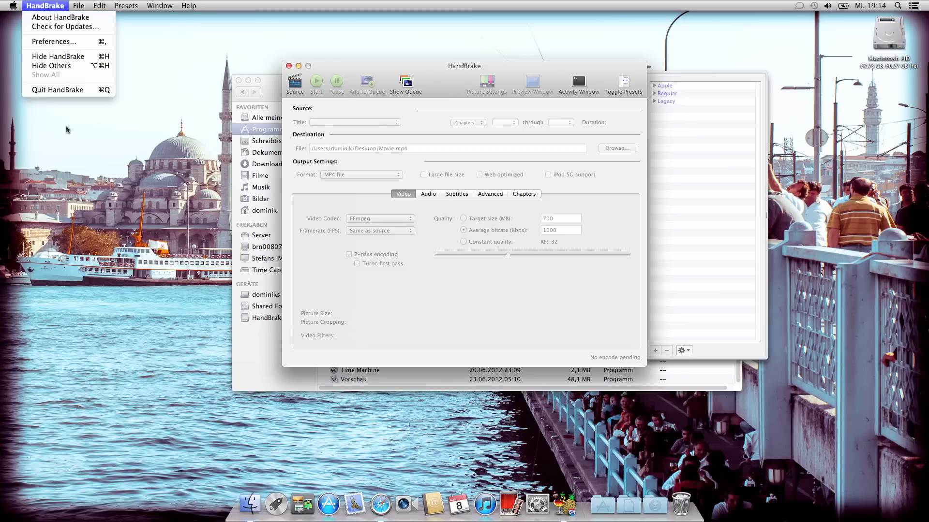
left_click(67, 94)
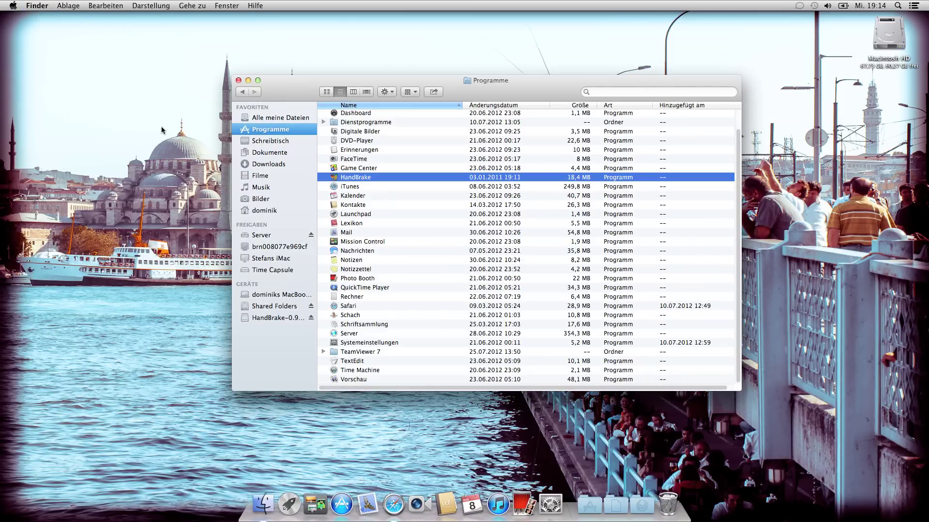
Relaunch HandBrake from the Programme folder, enable automatic update checks and cancel the source selection
double_click(343, 178)
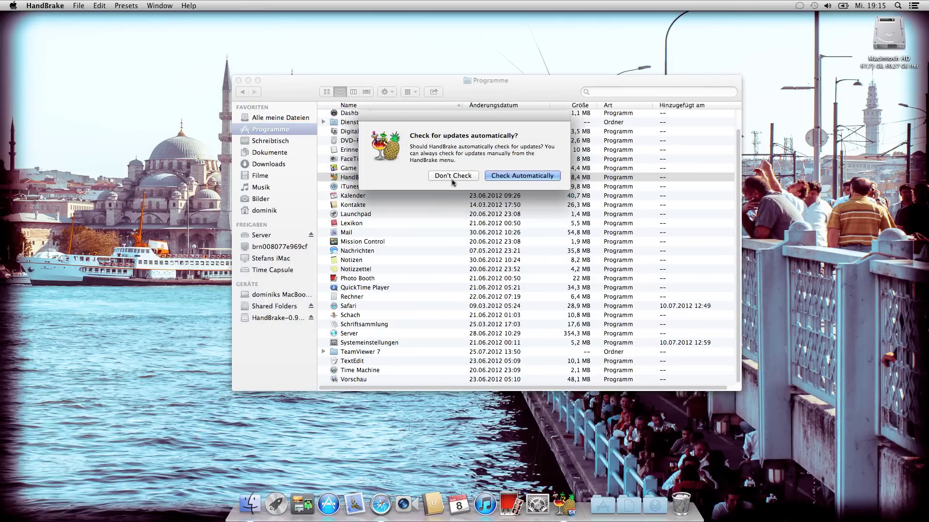
left_click(511, 177)
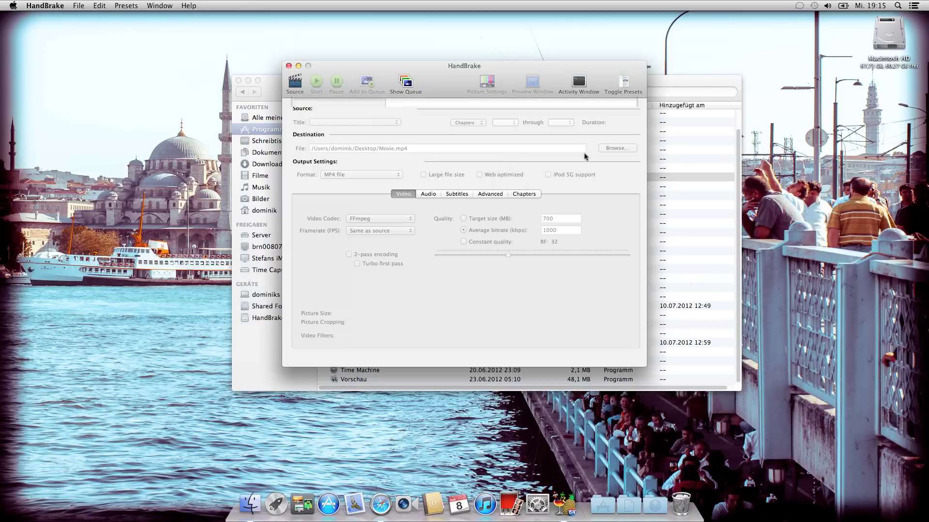
left_click(568, 292)
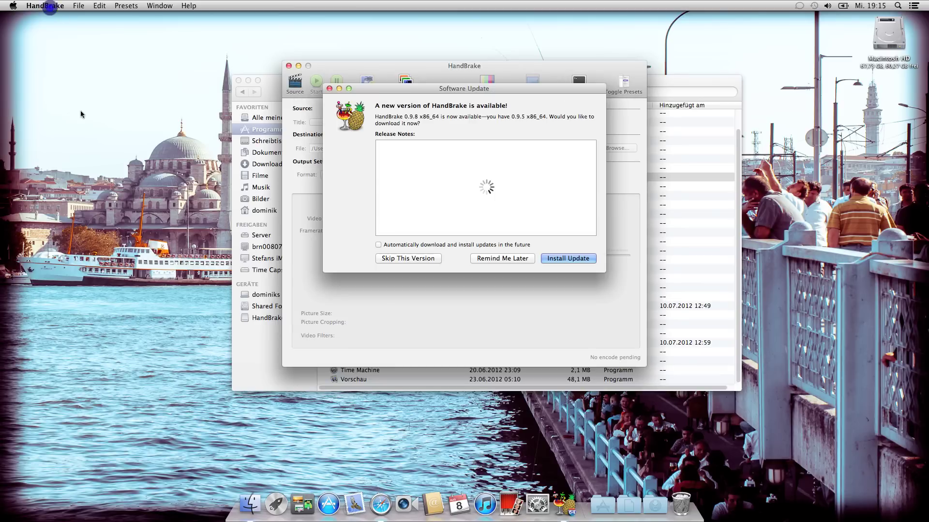
Skip the offered HandBrake 0.9.8 update and close both HandBrake and the Programme window
left_click(45, 5)
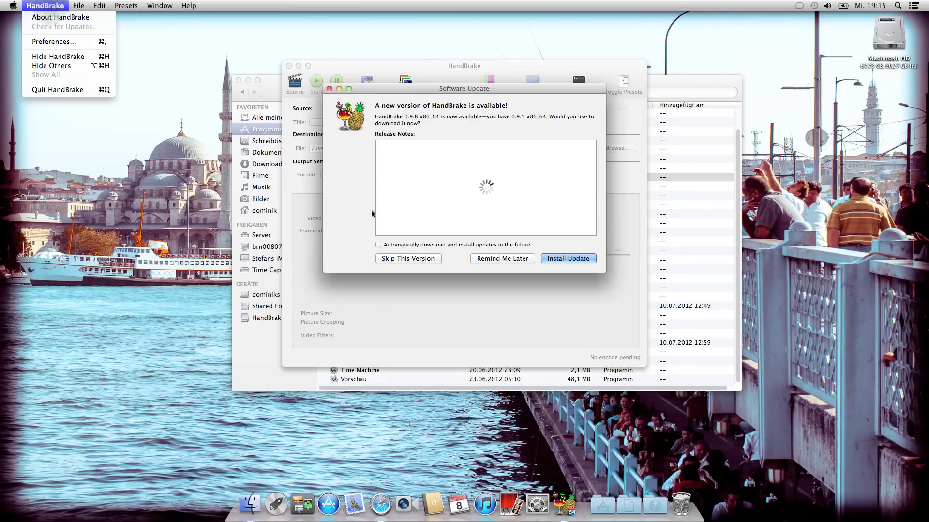
left_click(402, 258)
left_click(412, 258)
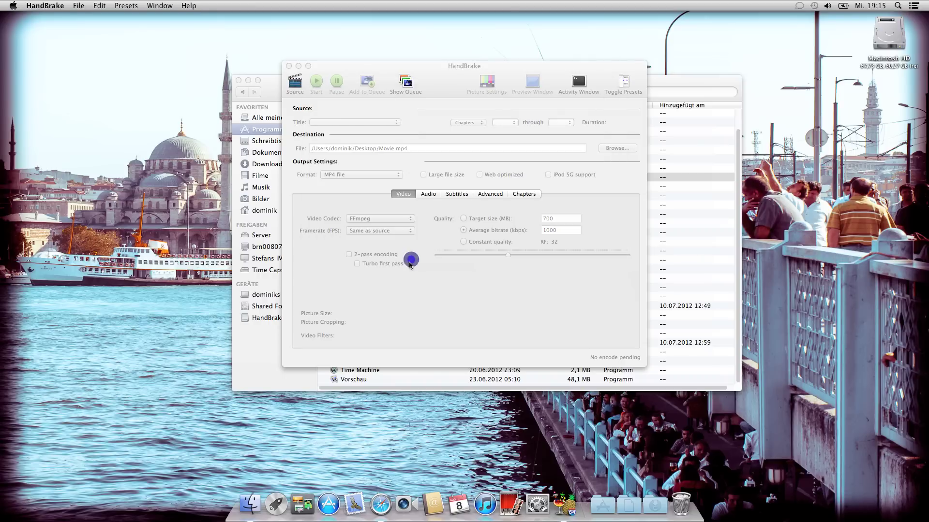
key("super+q")
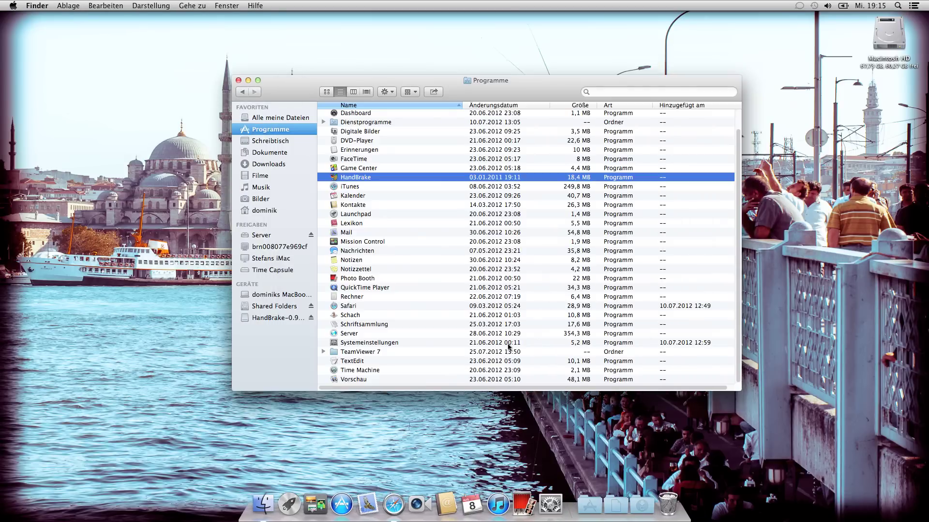
left_click(238, 80)
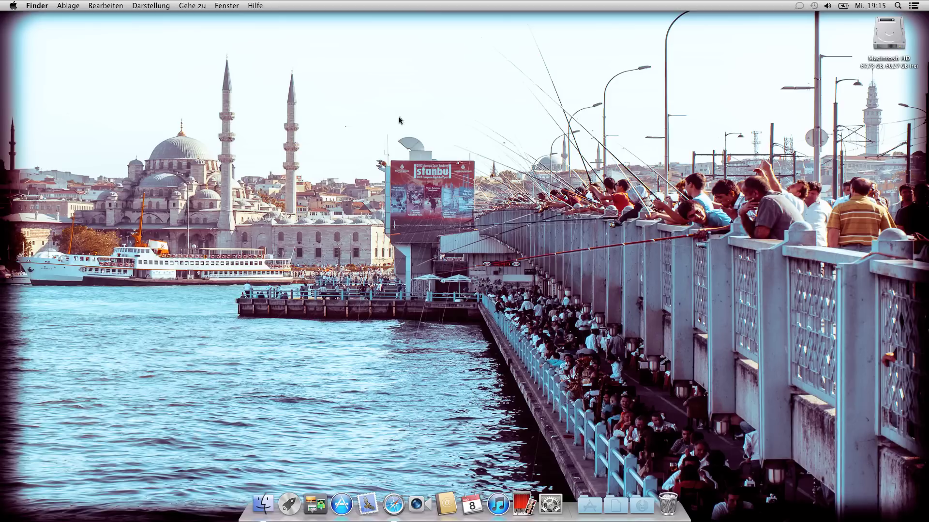
Open the Sicherheit settings in Systemeinstellungen and unlock them for editing by entering the account password
left_click(548, 495)
left_click(548, 503)
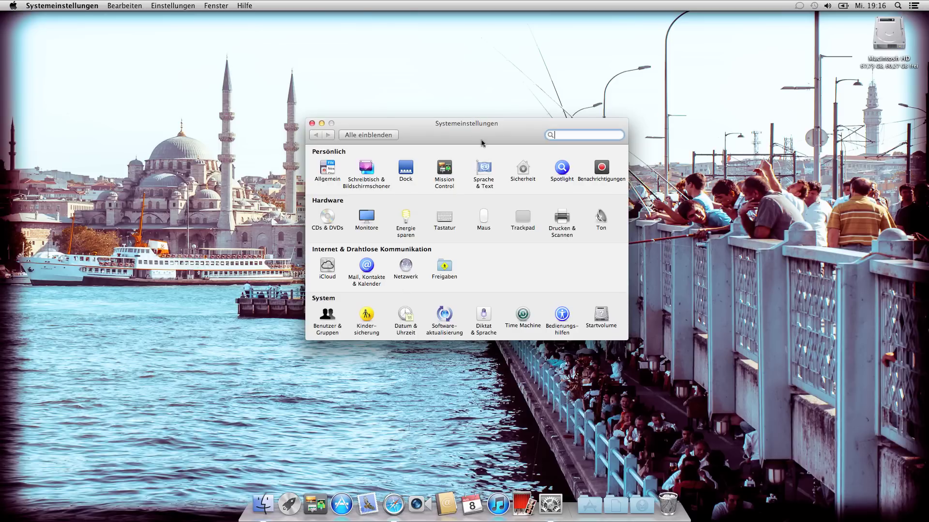
left_click(523, 170)
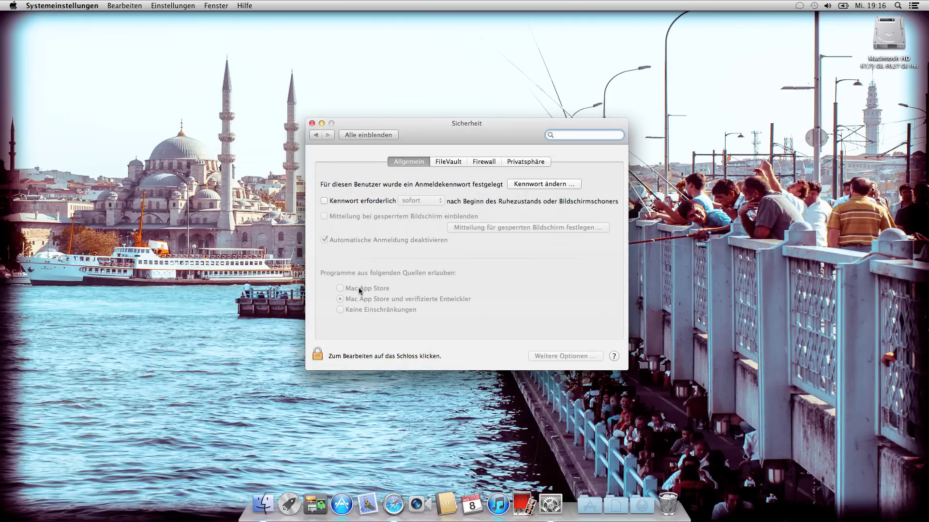
left_click(317, 355)
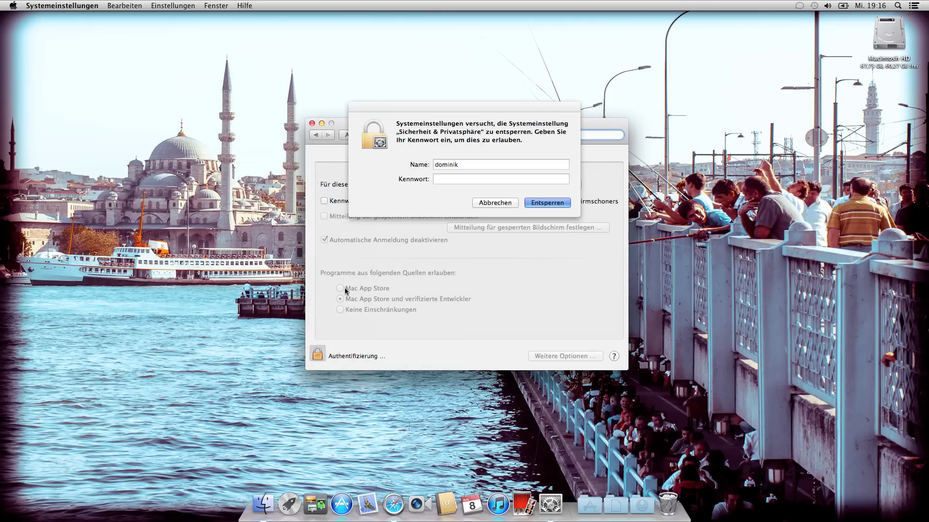
type("••••••••")
key("Return")
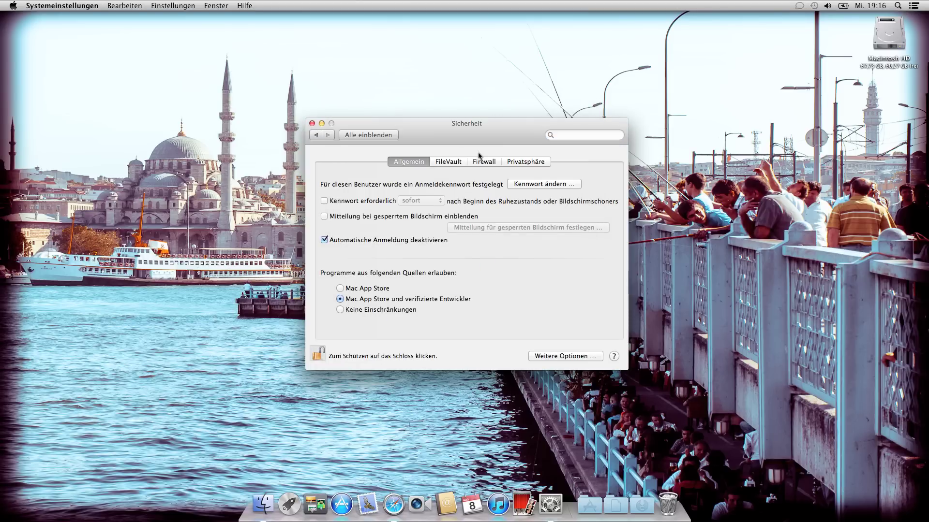
Move the Sicherheit window slightly higher on the desktop and close it
left_click_drag(468, 141, 475, 104)
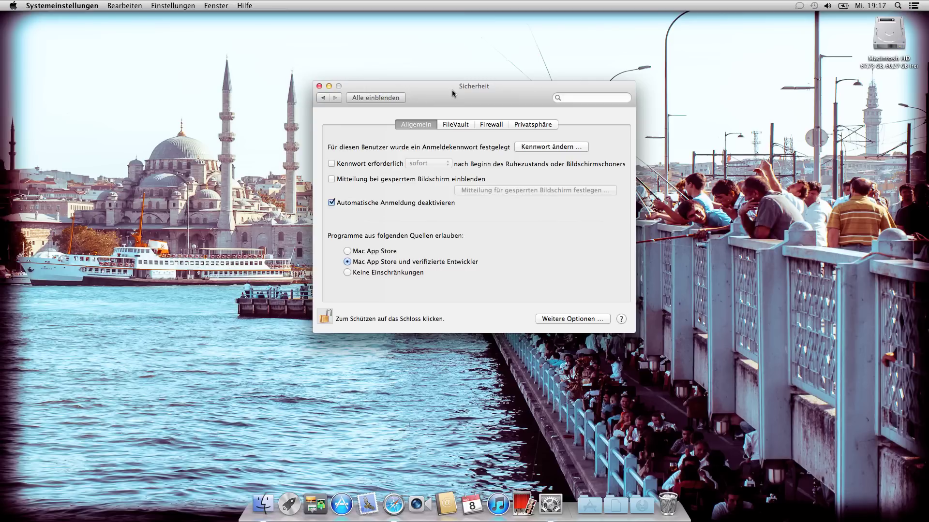
left_click(404, 98)
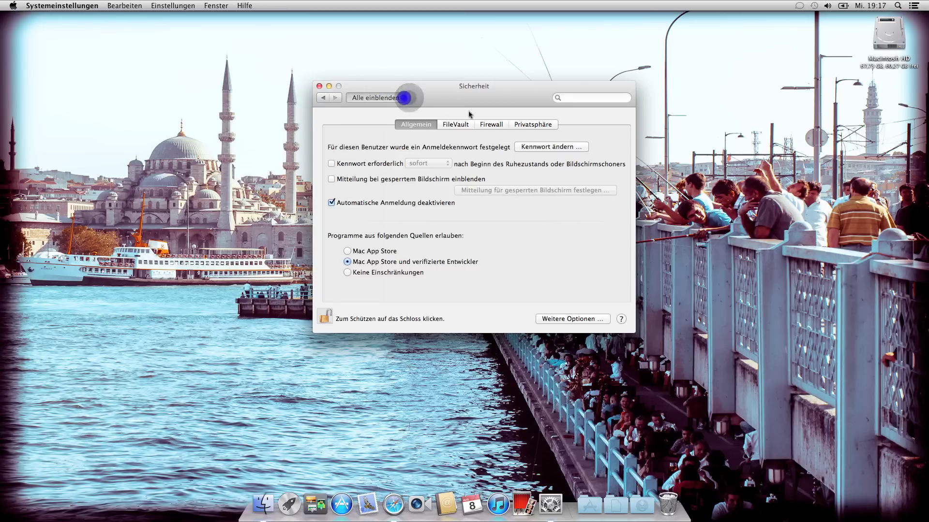
left_click(319, 86)
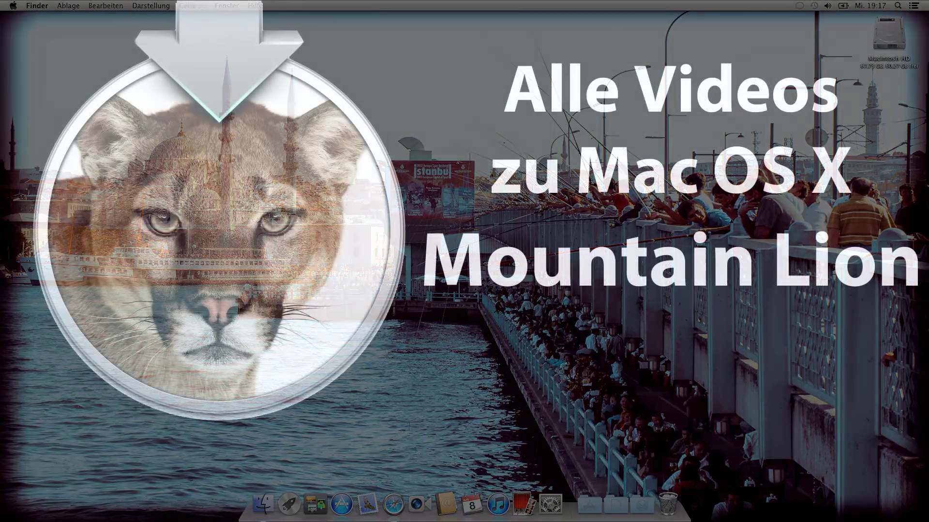